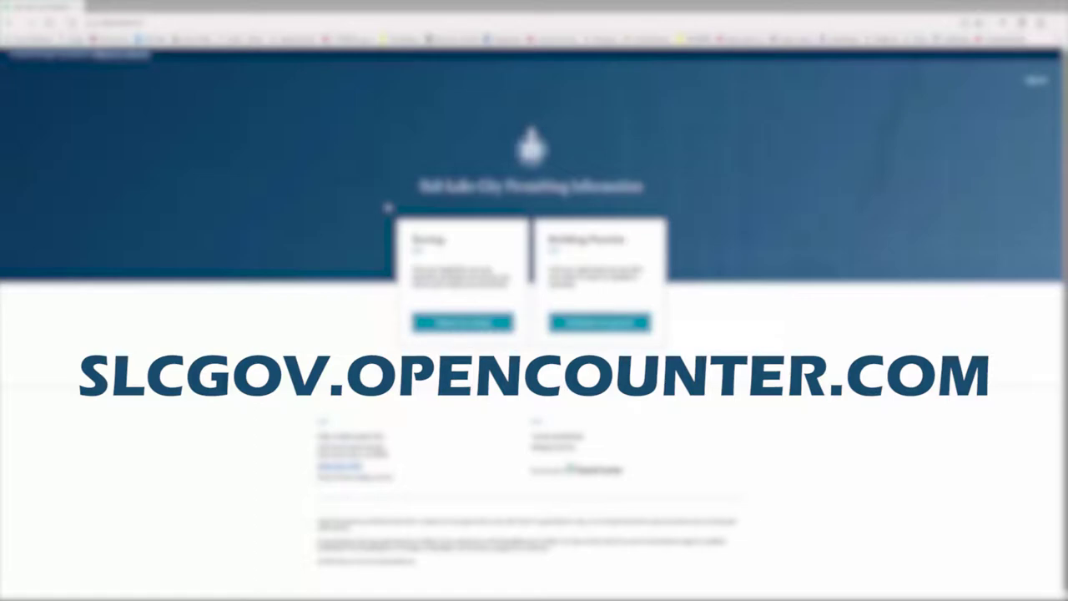
# Step: Start a building permit inquiry and set its project type to Alcohol - Brewpub, found by searching for "bar"
pyautogui.click(594, 327)
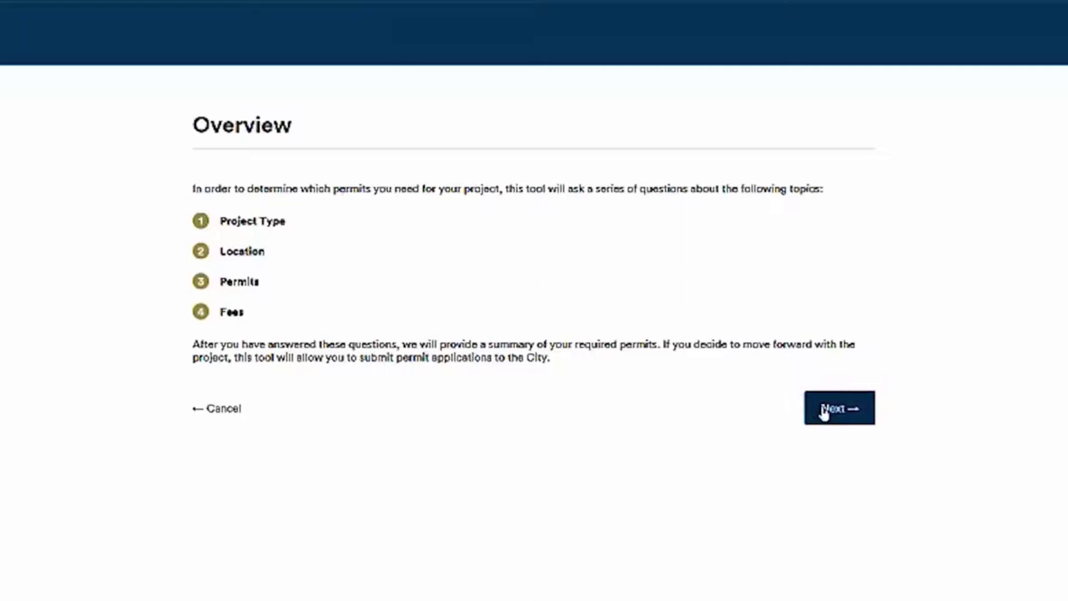
pyautogui.click(824, 413)
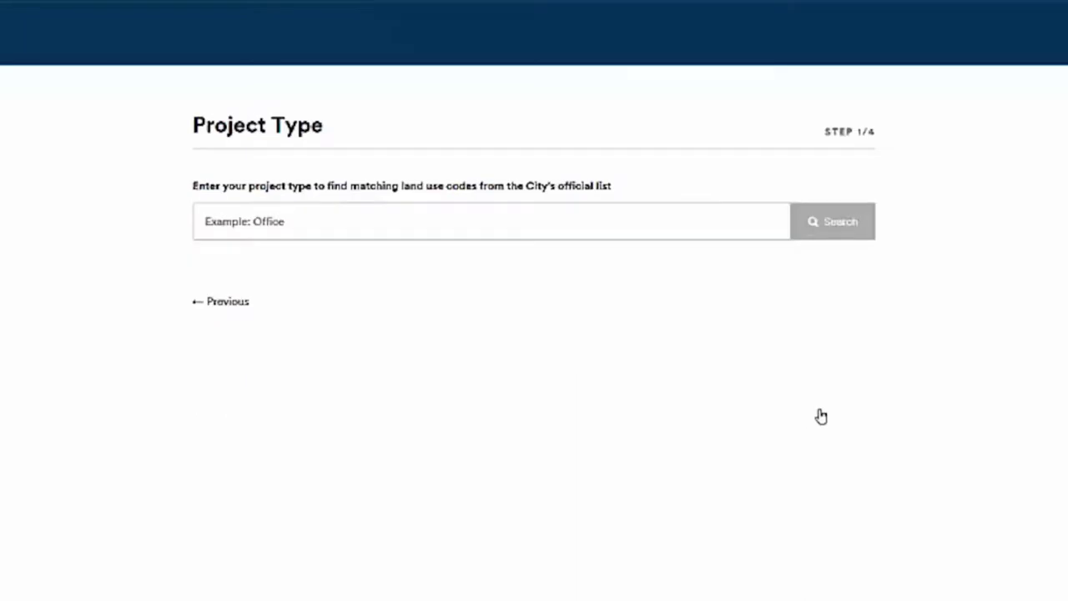
pyautogui.click(511, 232)
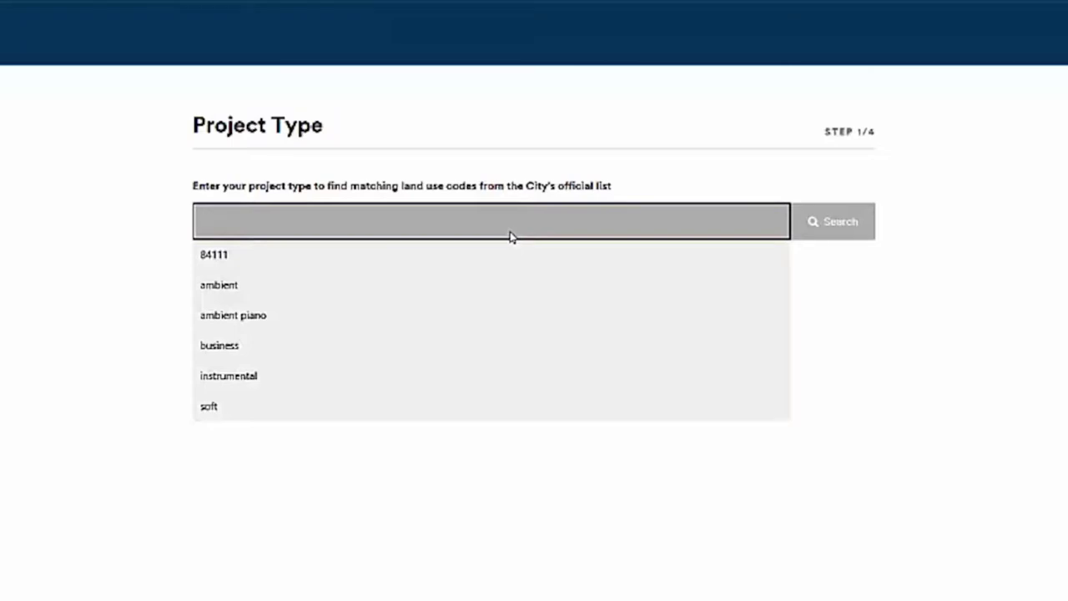
pyautogui.write('bar')
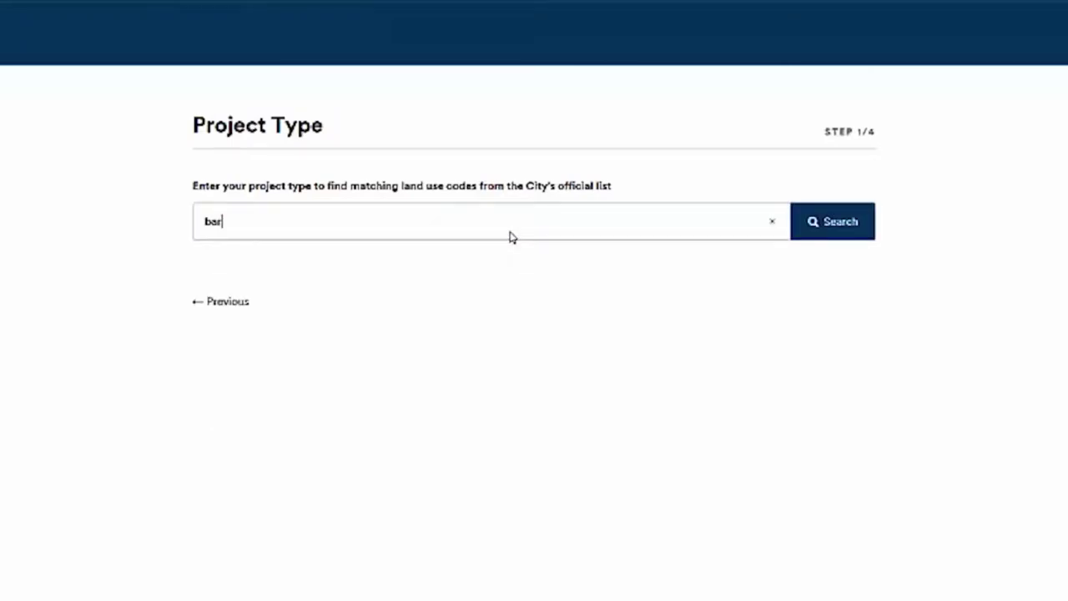
pyautogui.press('Return')
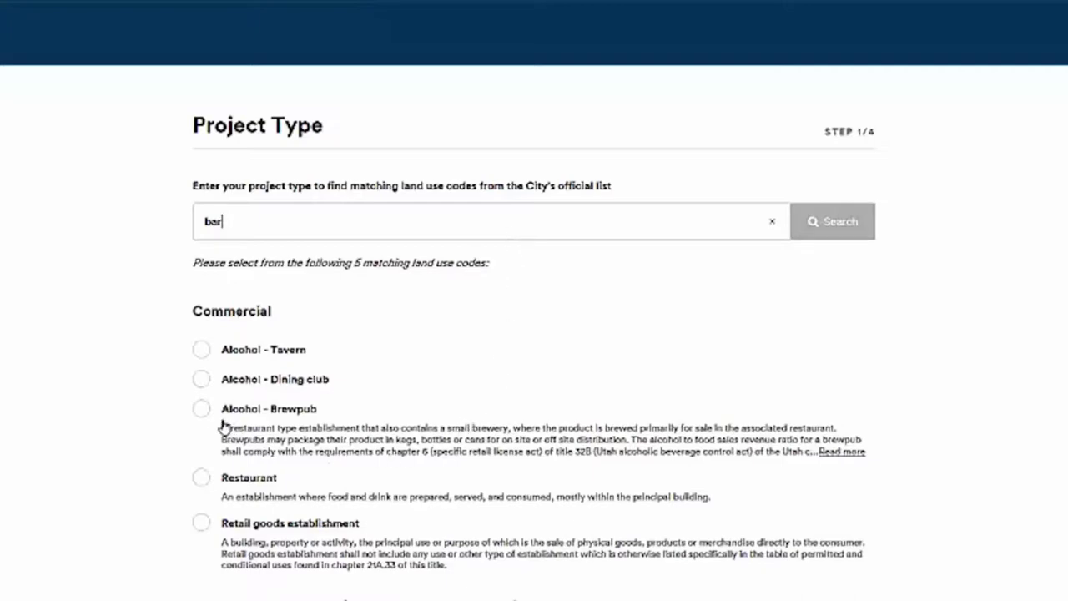
pyautogui.click(201, 408)
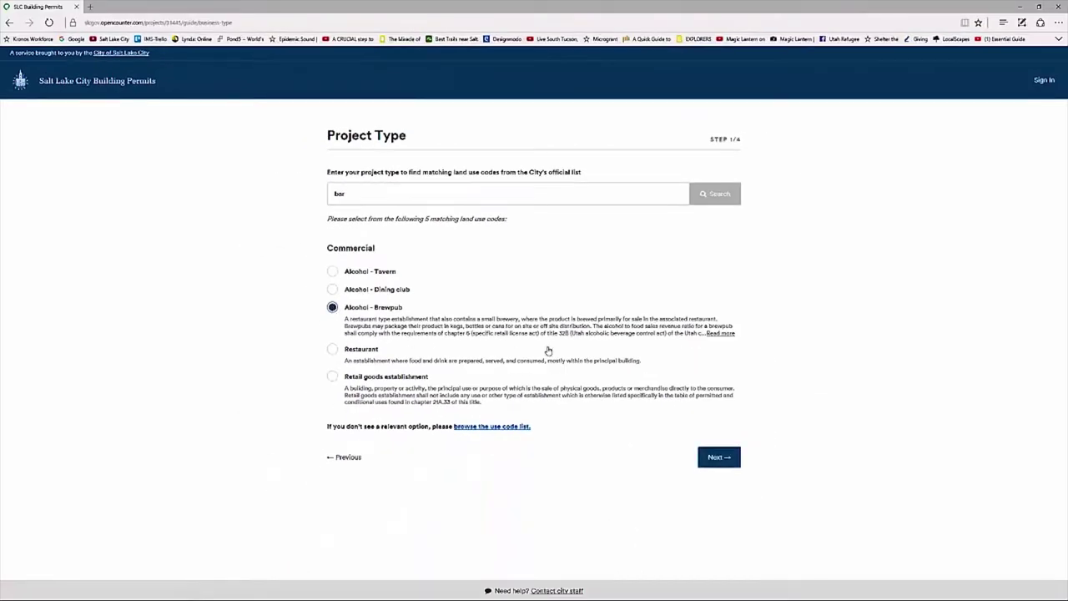
pyautogui.click(708, 461)
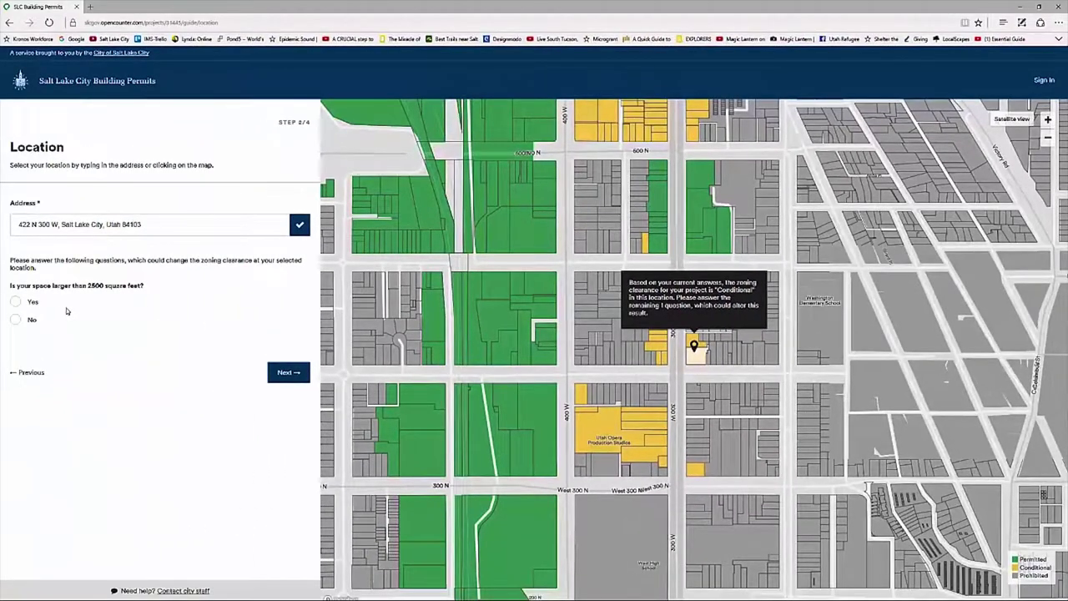
# Step: Answer No to the space being larger than 2500 square feet and proceed to the permit questions
pyautogui.click(16, 321)
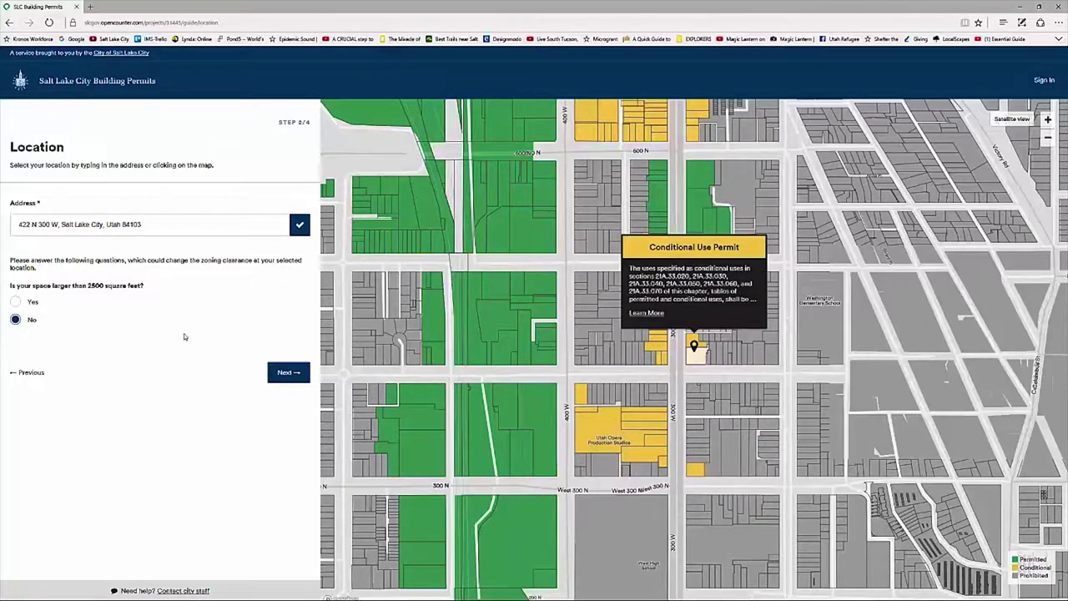
pyautogui.click(284, 374)
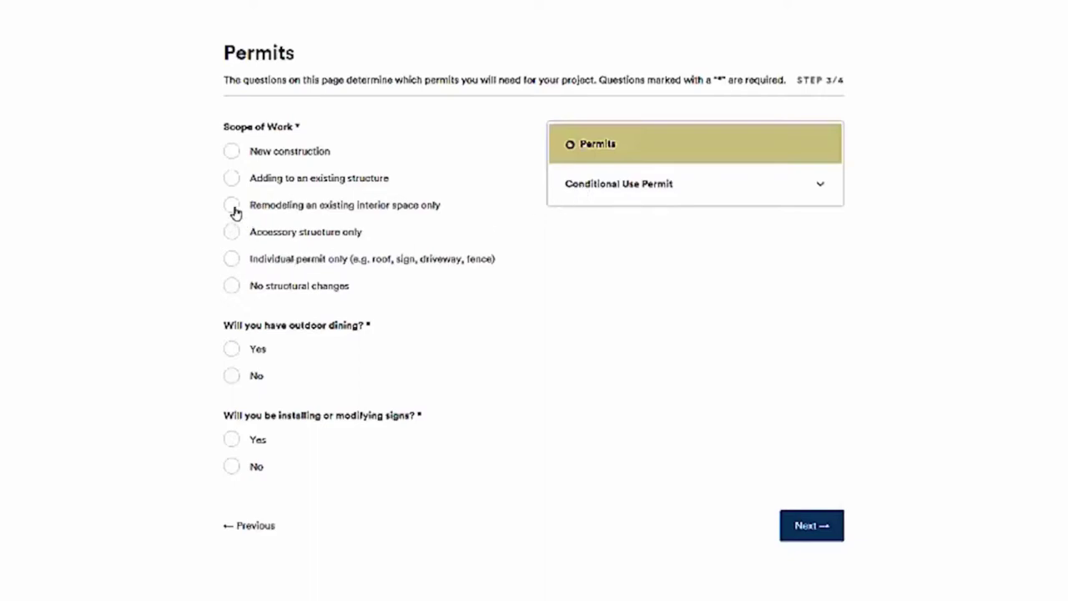
# Step: Set the scope of work to remodeling an existing interior space only, with mechanical, electrical and plumbing work
pyautogui.click(235, 210)
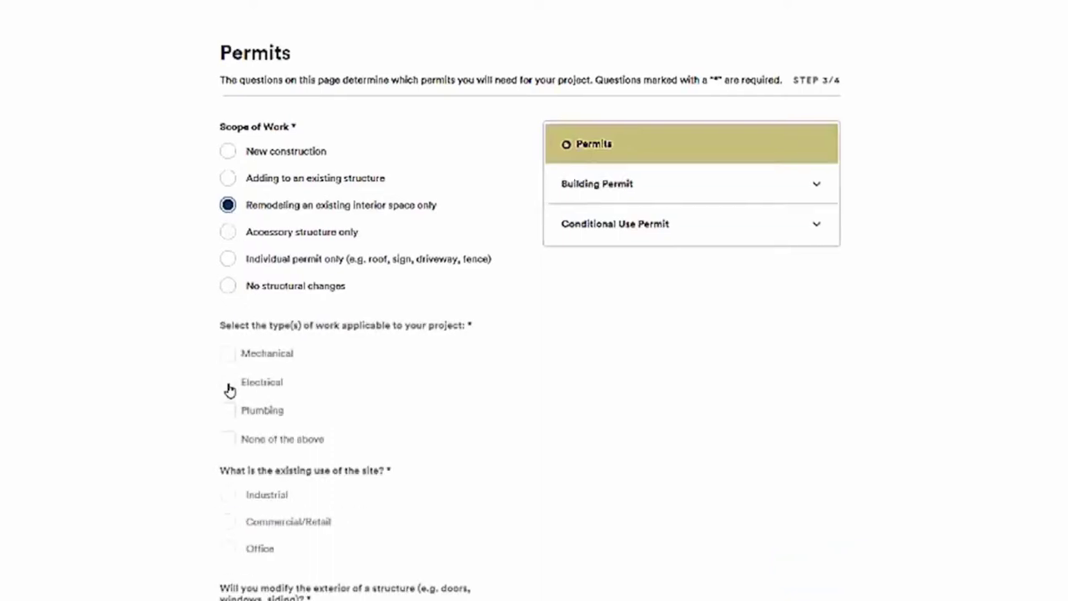
pyautogui.click(227, 357)
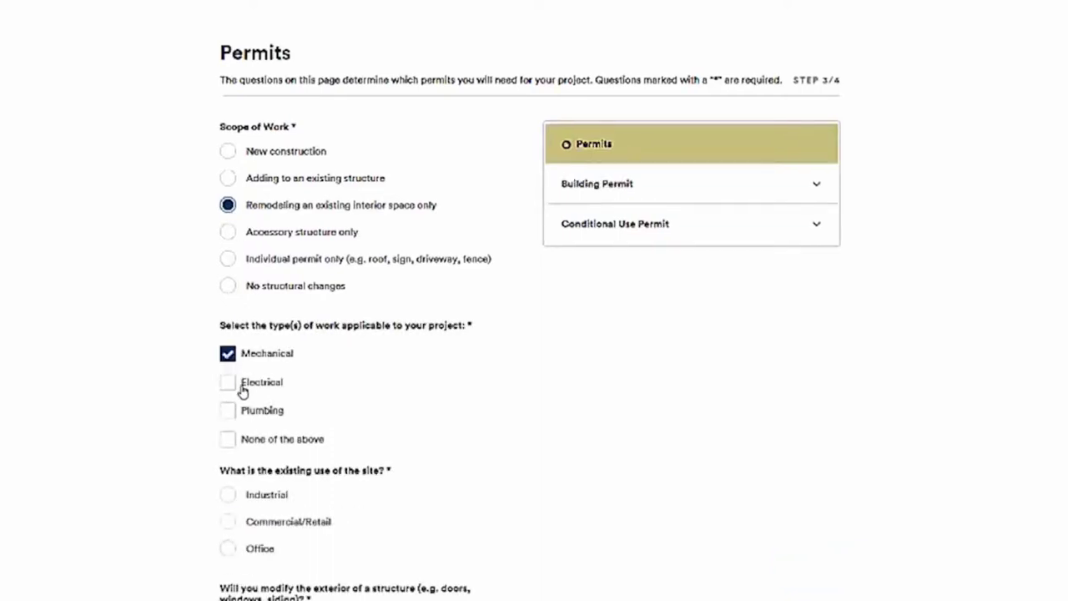
pyautogui.click(227, 386)
pyautogui.click(233, 416)
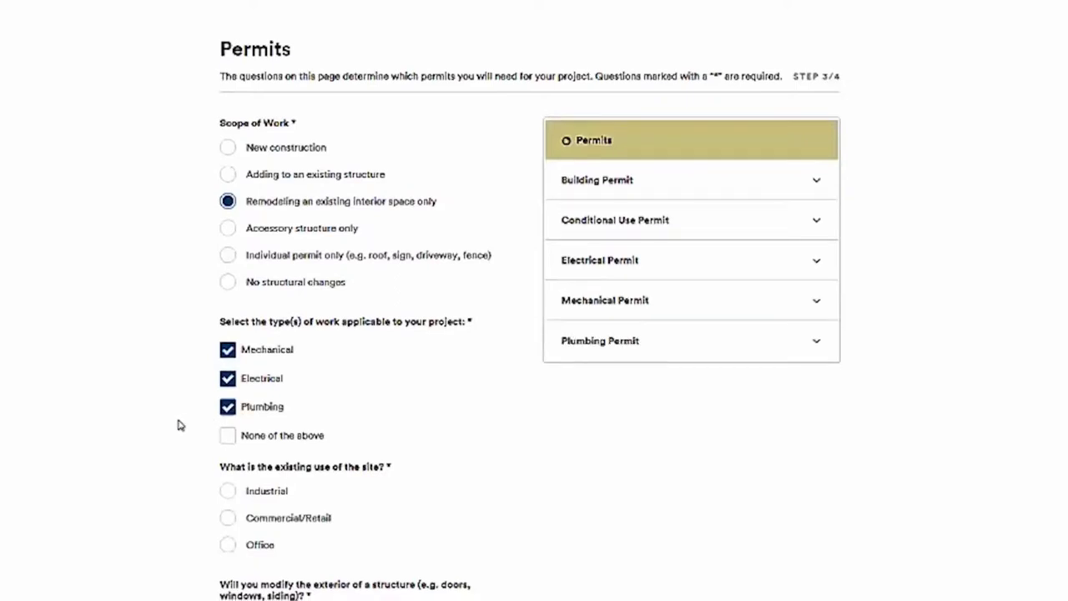
# Step: Answer the site questions with Commercial/Retail existing use, exterior modification Yes, outdoor dining No and signs Yes, and proceed to the fees
pyautogui.scroll(-2, 177, 424)
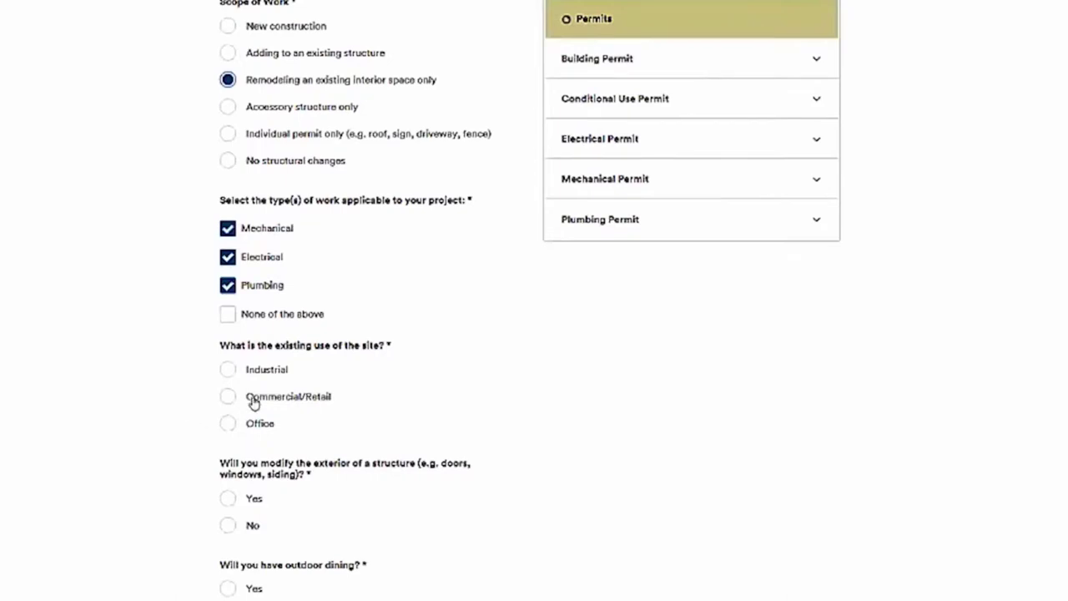
pyautogui.click(226, 402)
pyautogui.scroll(-1, 126, 432)
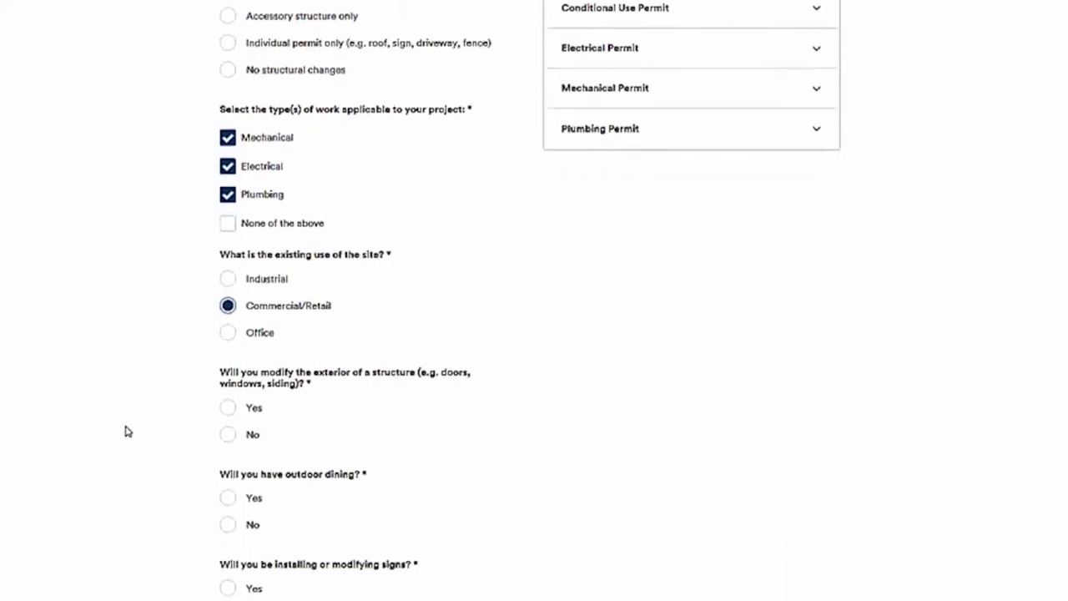
pyautogui.click(228, 407)
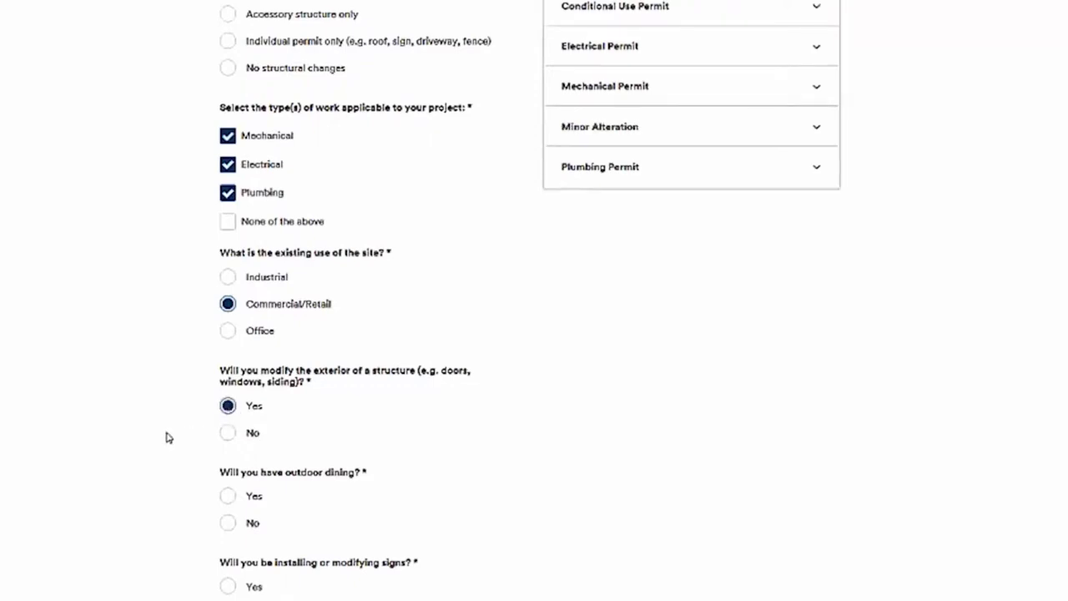
pyautogui.click(231, 528)
pyautogui.click(230, 588)
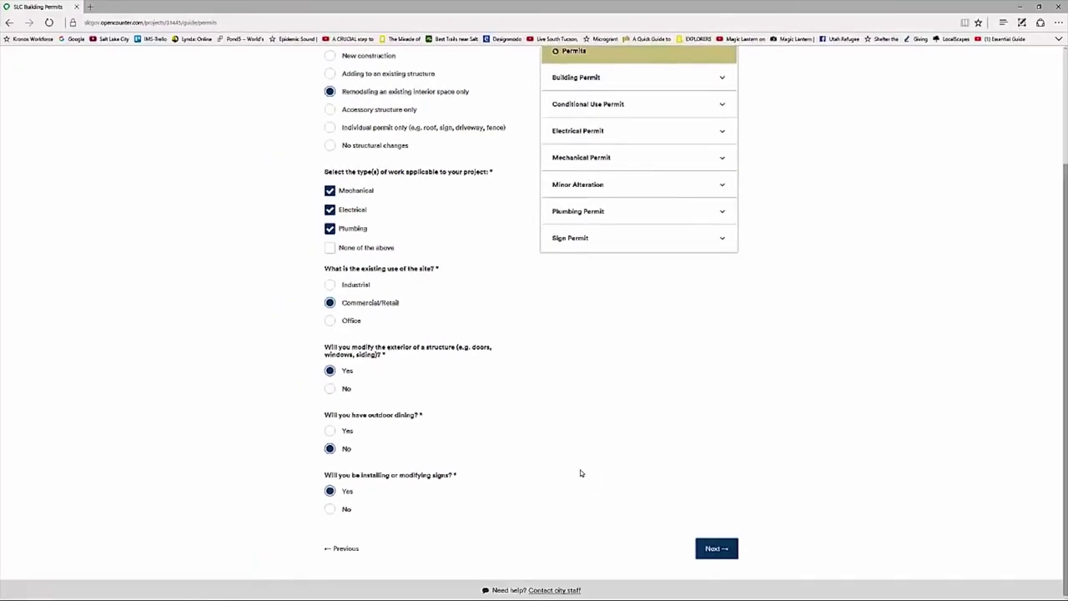
pyautogui.click(710, 554)
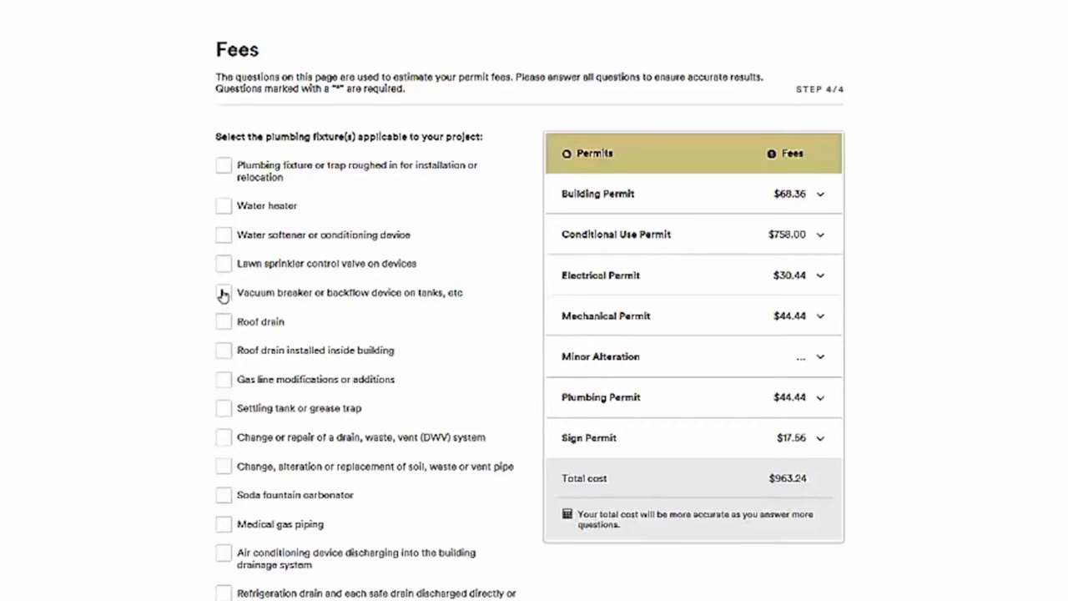
# Step: Select water heater and roughed-in plumbing fixture or trap, with 5 plumbing fixtures or traps and 1 water heater
pyautogui.click(224, 207)
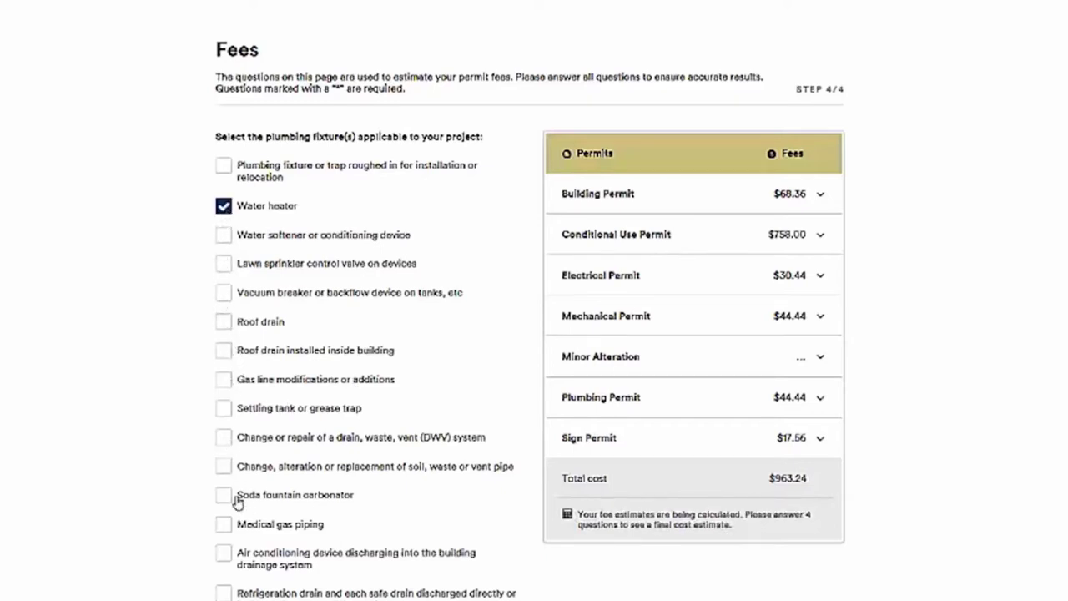
pyautogui.click(224, 165)
pyautogui.scroll(-3, 162, 470)
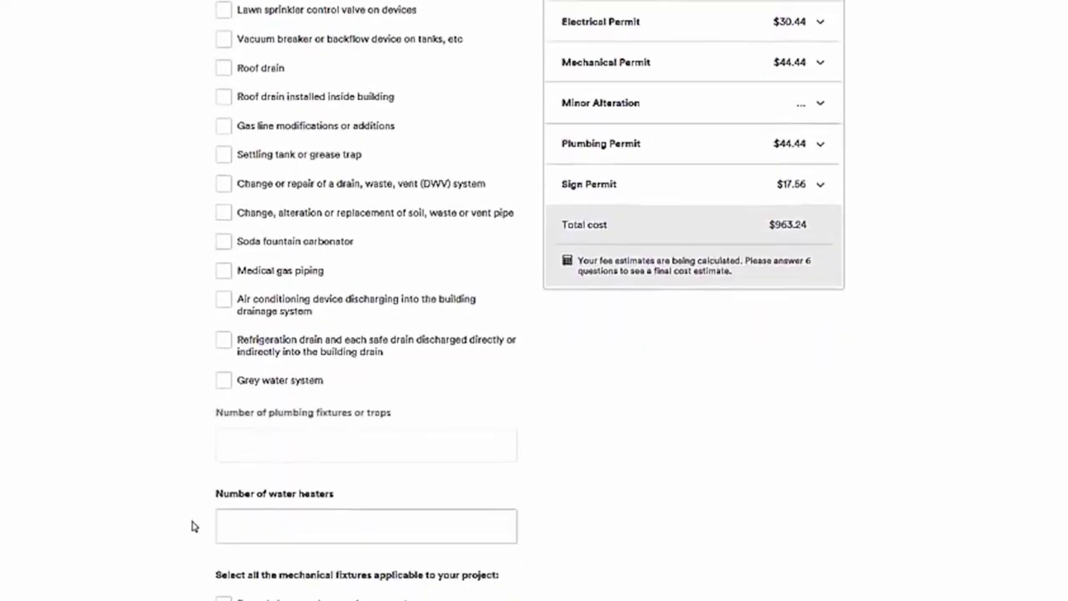
pyautogui.click(272, 455)
pyautogui.write('5')
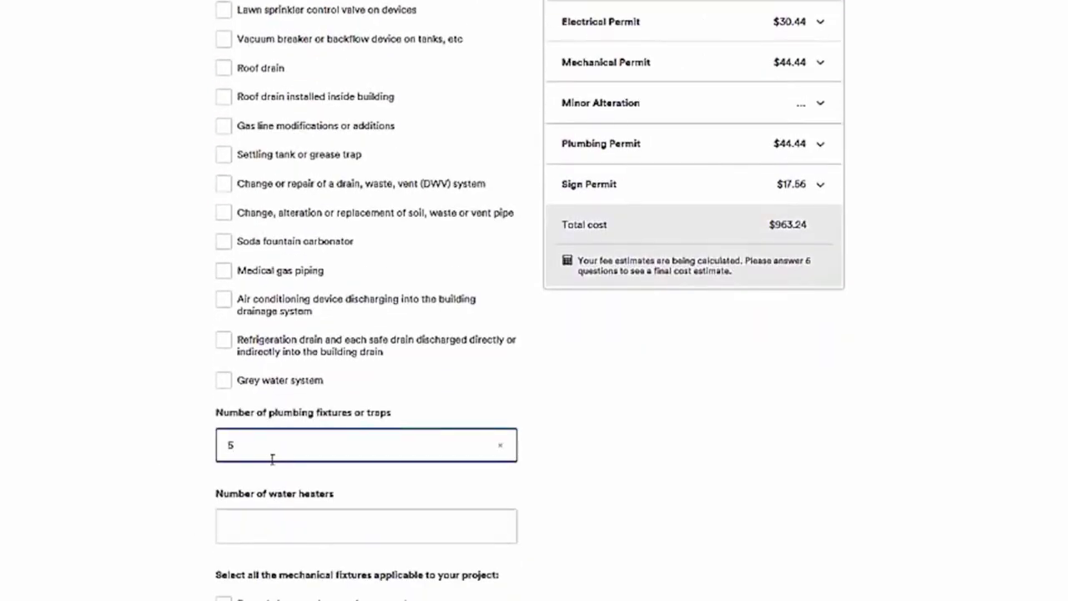
pyautogui.click(239, 526)
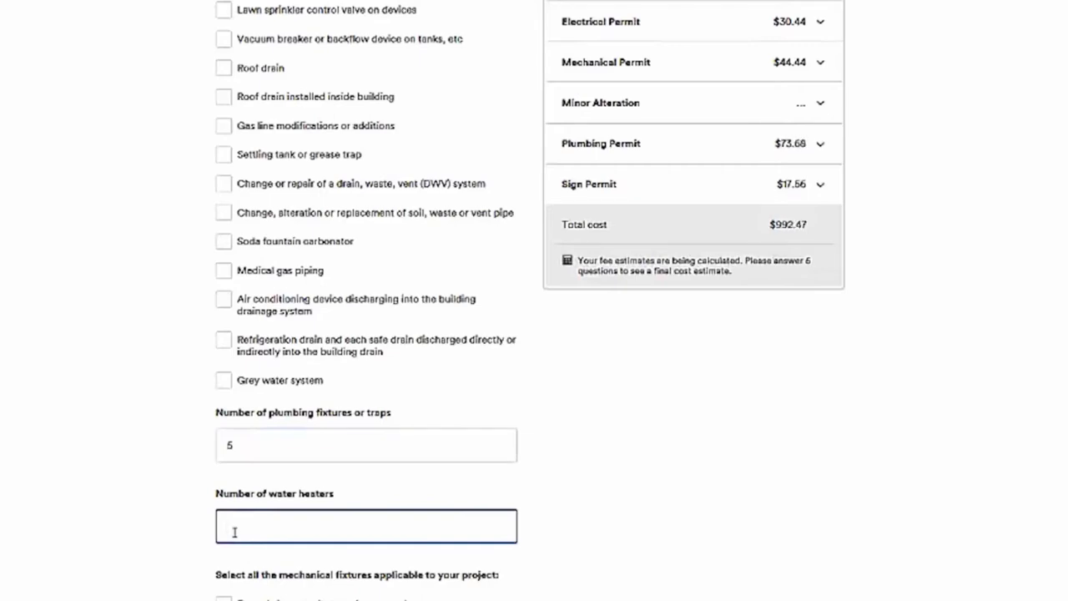
pyautogui.write('1')
# Step: Select the forced air or gravity type furnace or burner and enter 1 unit up to and including 200,000 BTU.h
pyautogui.scroll(-2, 181, 577)
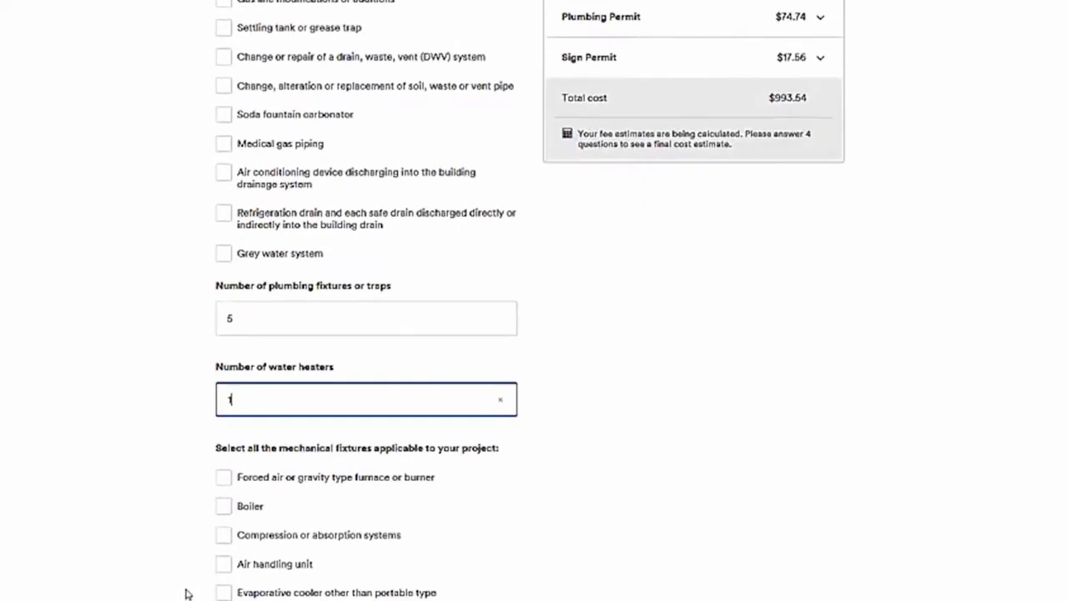
pyautogui.click(223, 478)
pyautogui.scroll(-5, 47, 509)
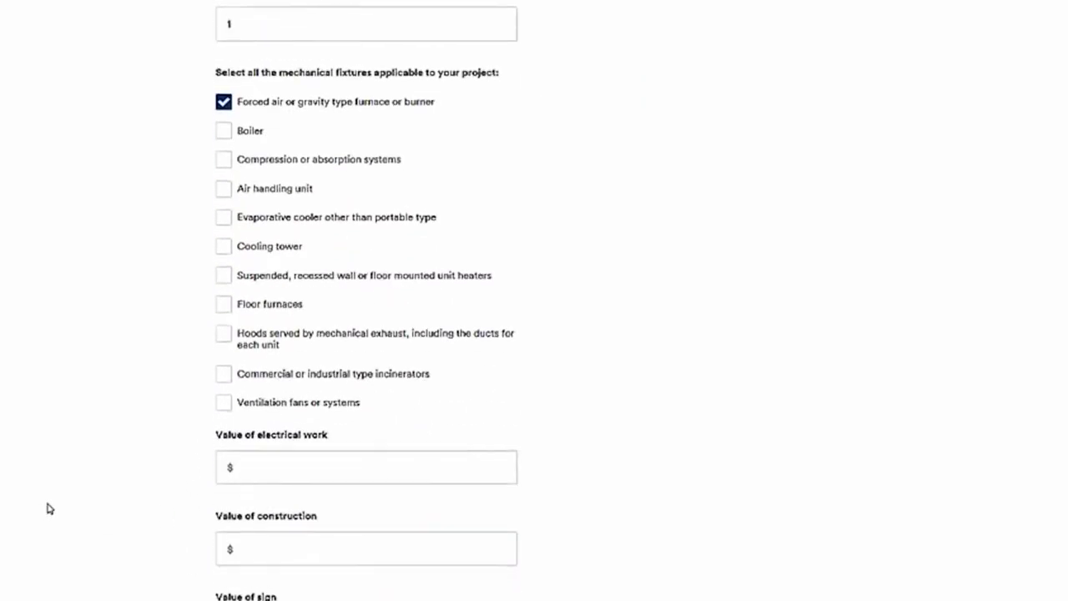
pyautogui.scroll(-3, 50, 513)
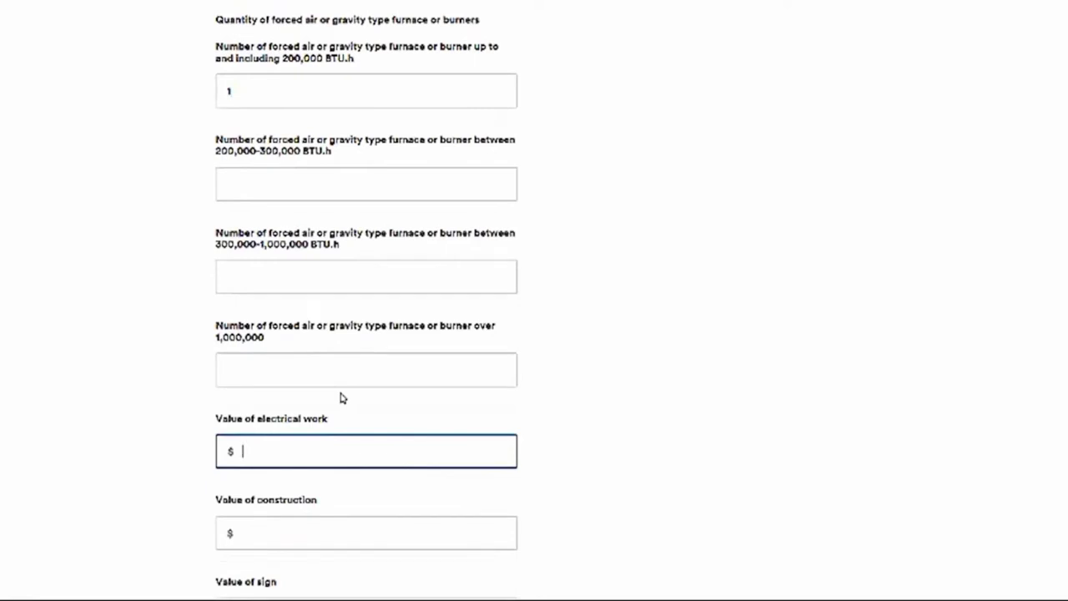
# Step: Enter $5,600 for electrical work, $75,000 for construction and $1,000 for the sign, and proceed to the permit summary
pyautogui.write('5600')
pyautogui.click(372, 535)
pyautogui.write('75,00')
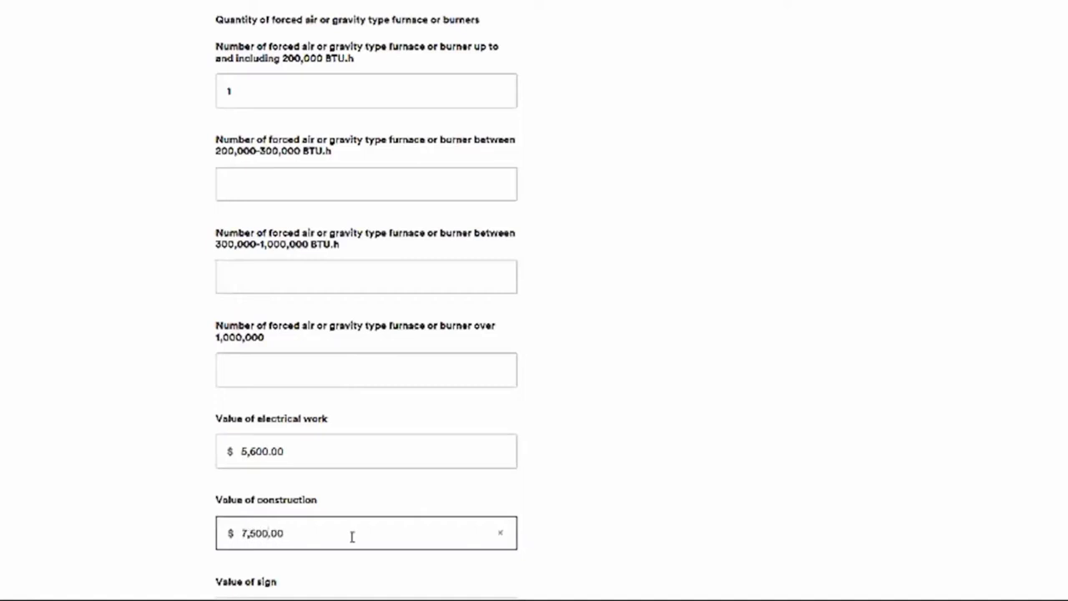
pyautogui.write('0')
pyautogui.scroll(-2, 501, 417)
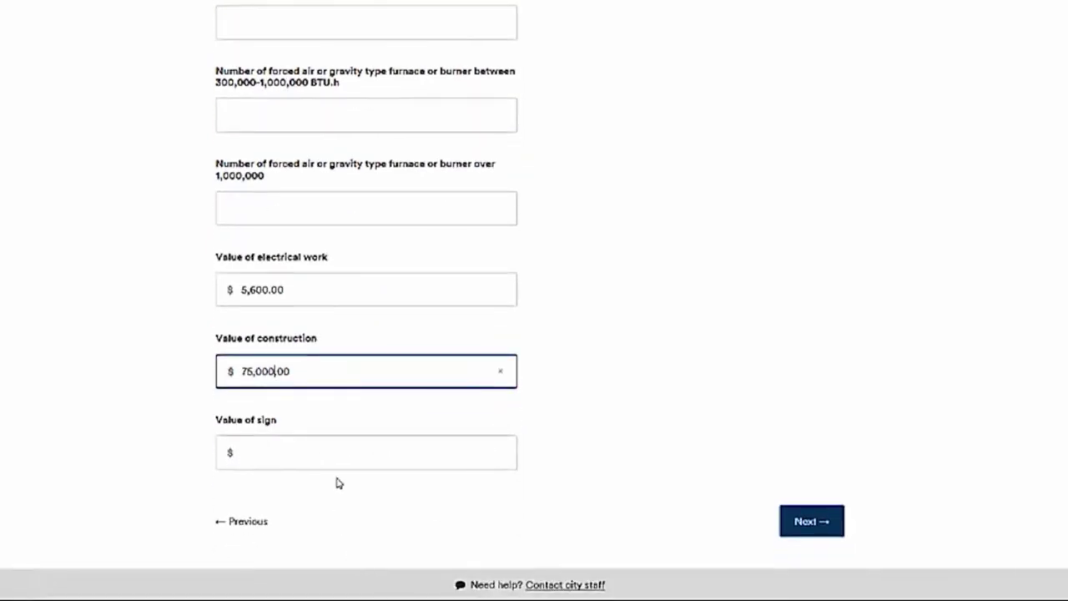
pyautogui.click(342, 451)
pyautogui.write('1,000')
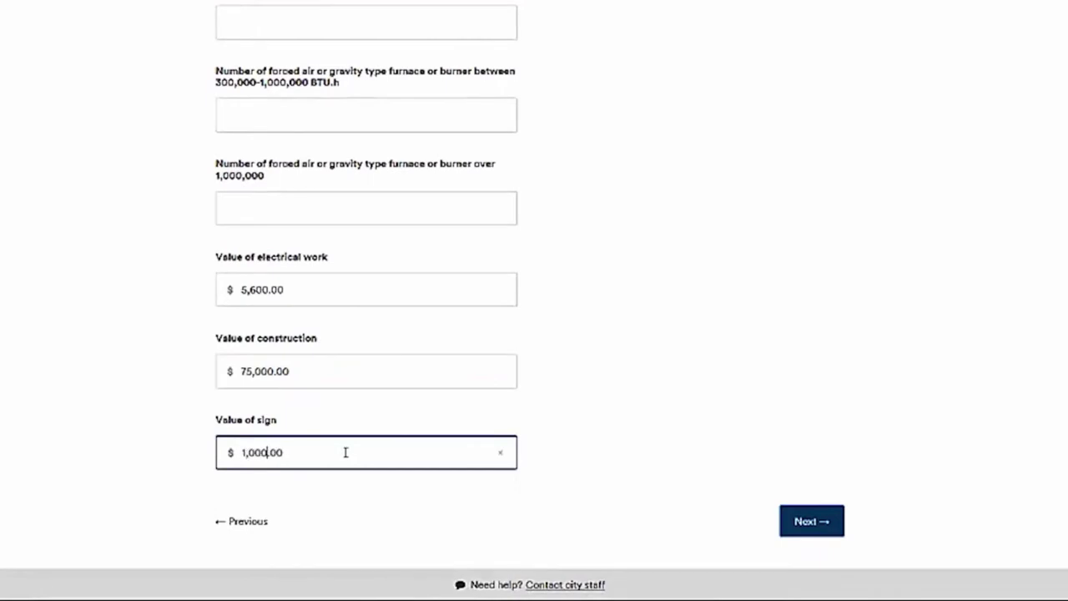
pyautogui.click(806, 521)
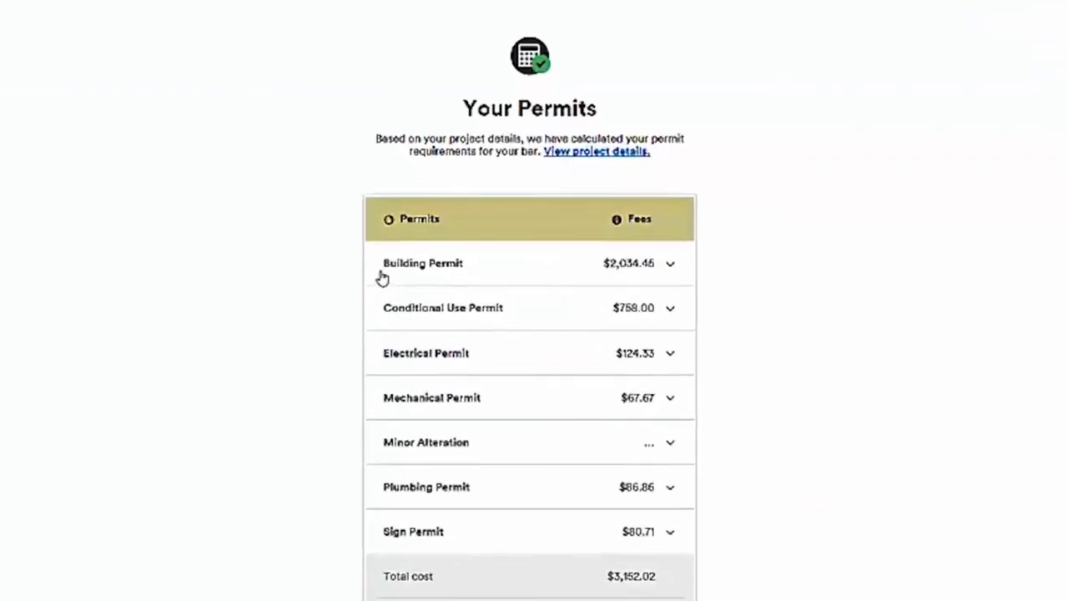
# Step: Review the project, zoning and parcel details, including the zoning and overlay district descriptions, and return to the project summary
pyautogui.click(580, 159)
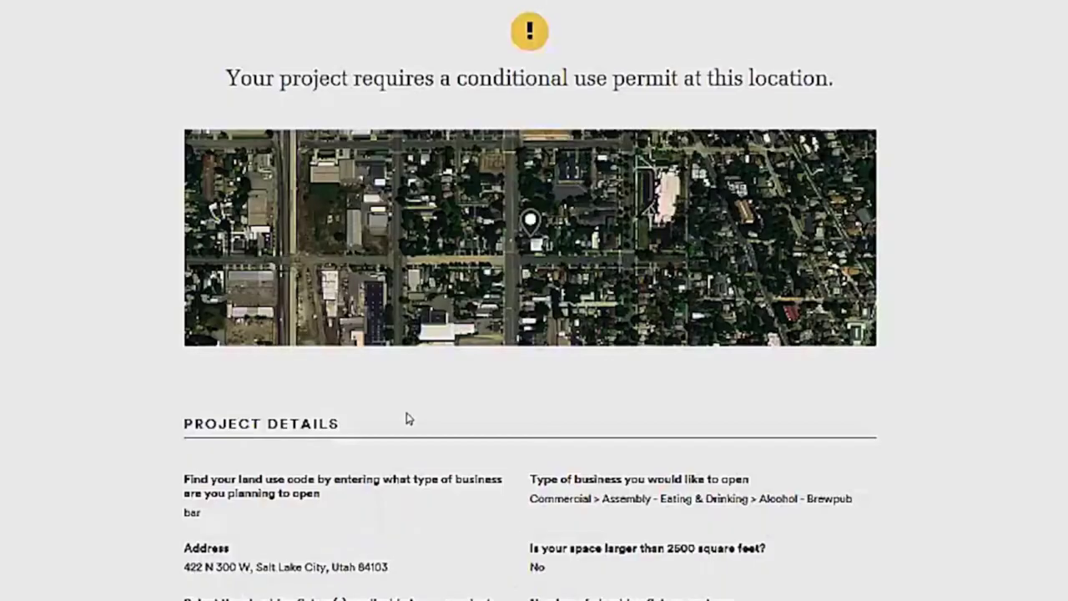
pyautogui.scroll(-7, 198, 493)
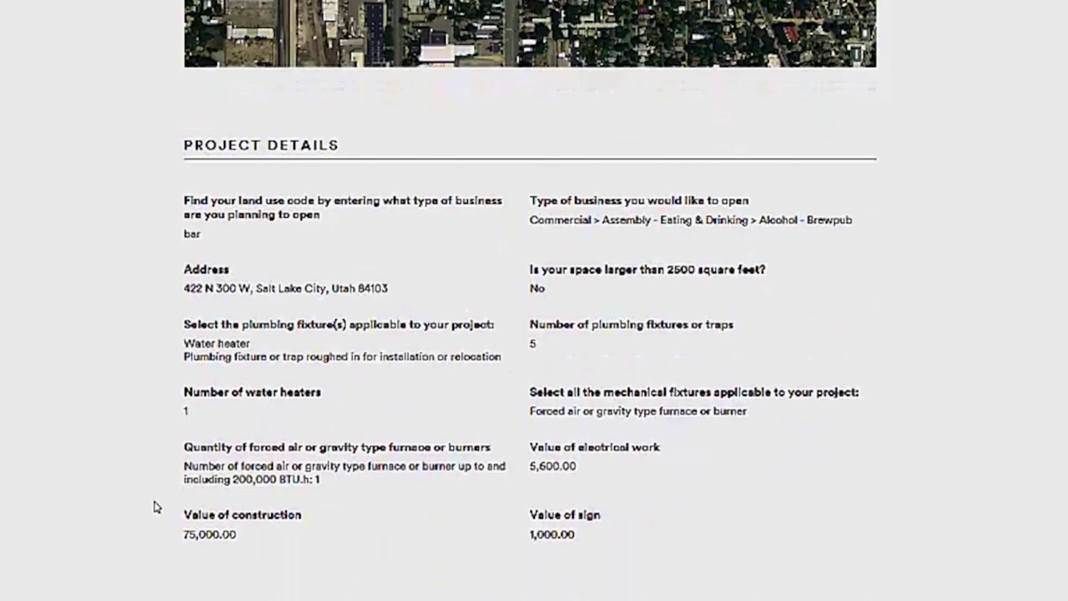
pyautogui.scroll(-2, 155, 507)
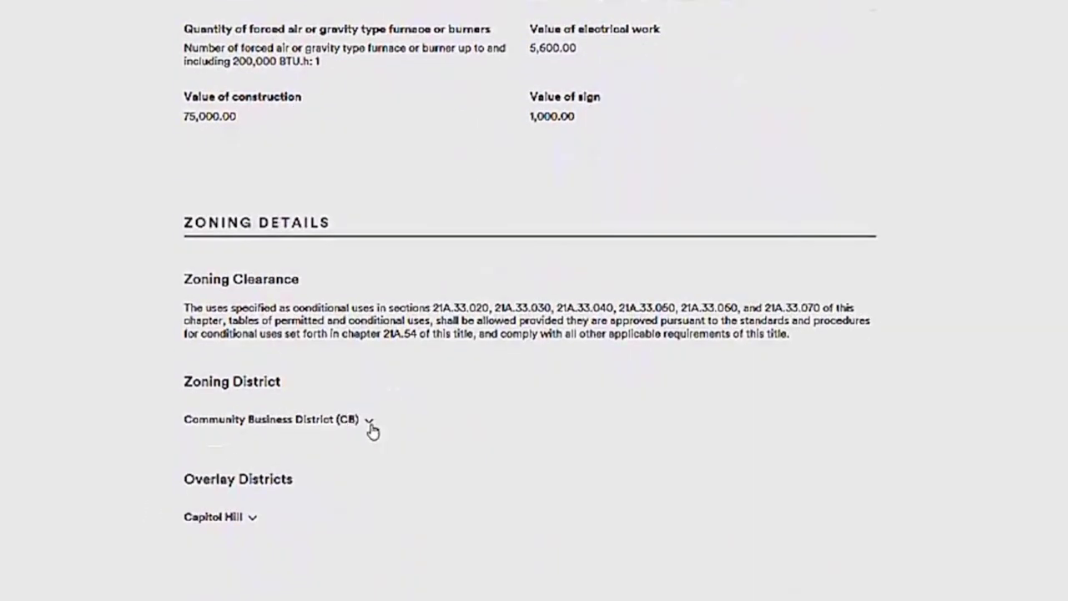
pyautogui.click(369, 421)
pyautogui.scroll(-2, 151, 509)
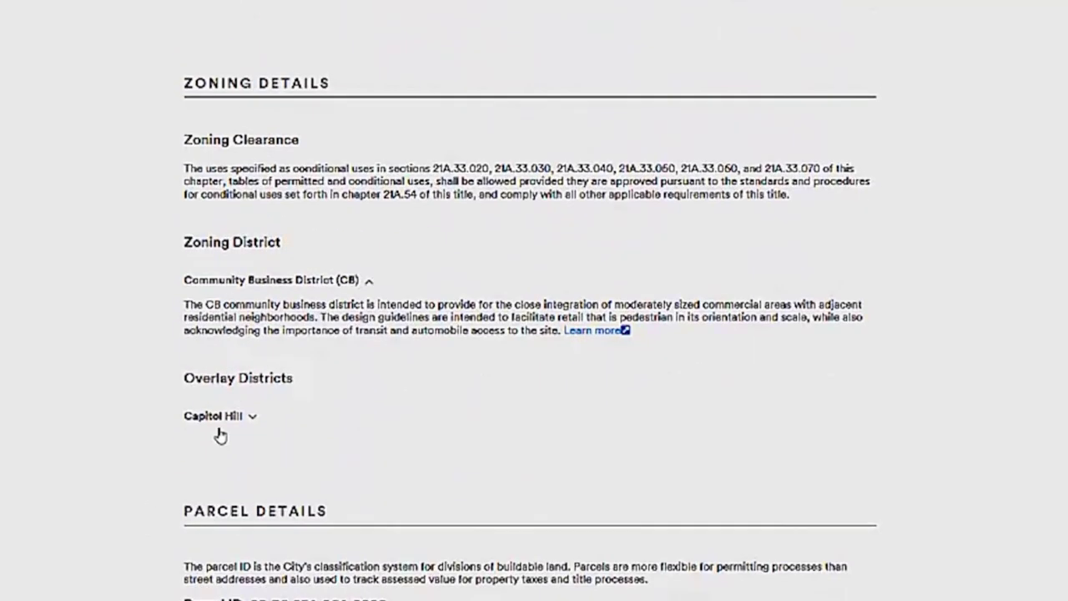
pyautogui.click(251, 422)
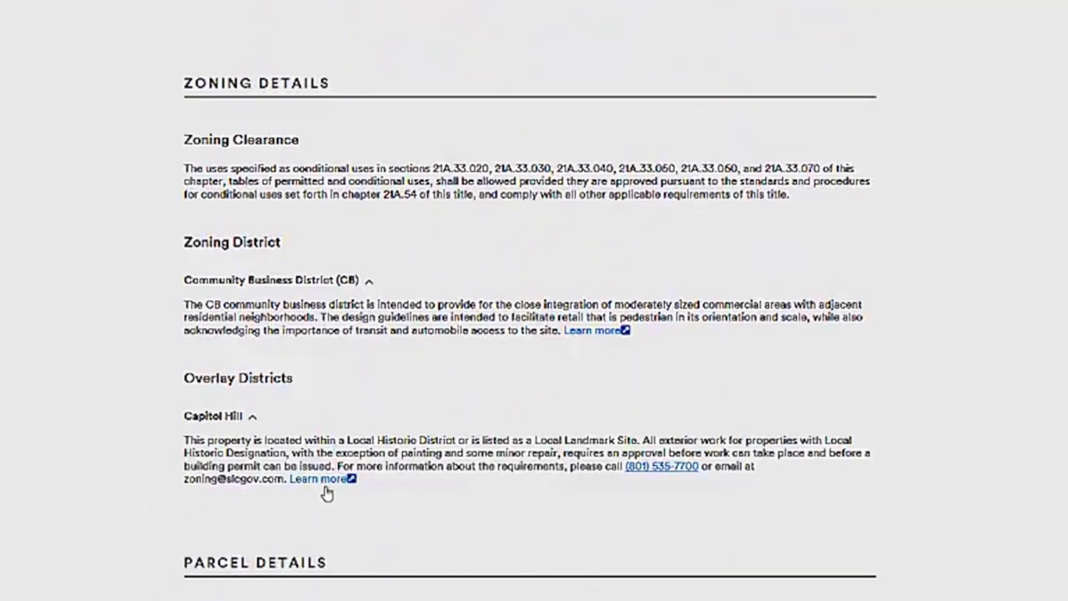
pyautogui.scroll(-3, 306, 498)
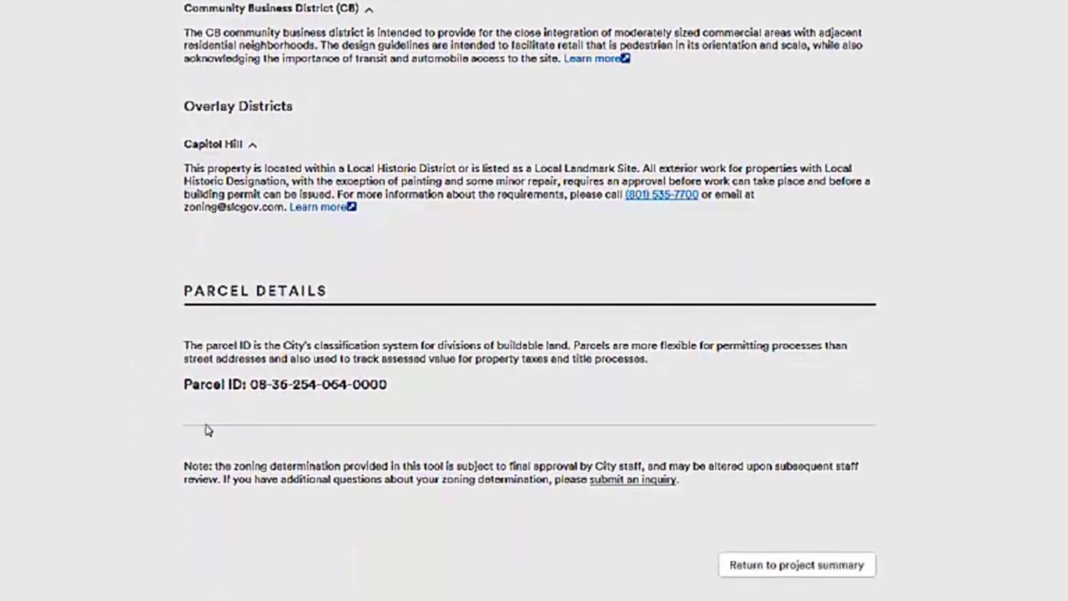
pyautogui.click(761, 566)
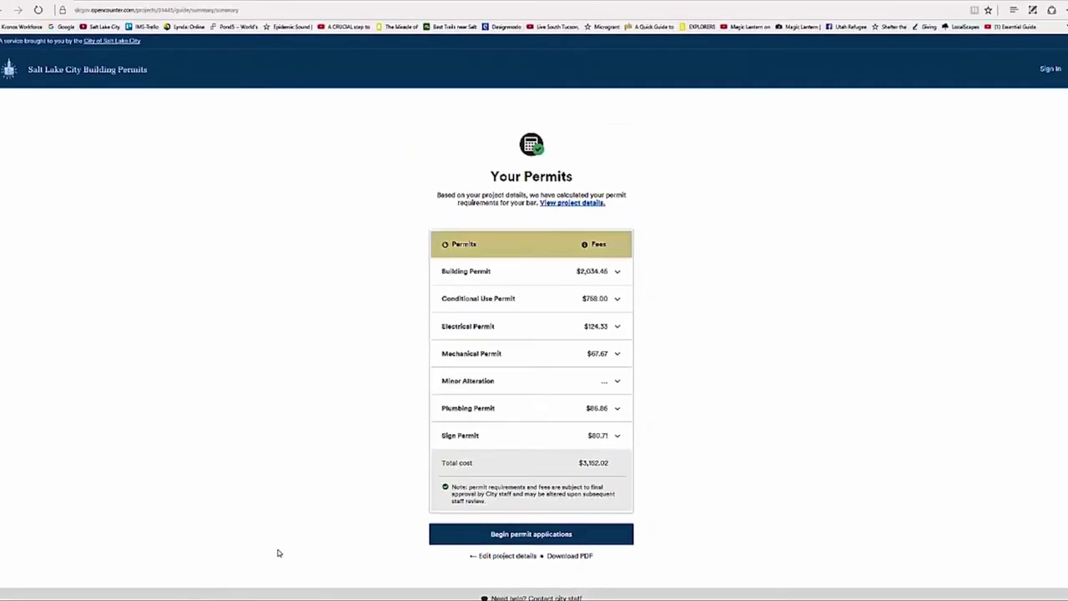
# Step: Open the option to contact city staff for help from the permit summary
pyautogui.scroll(-1, 311, 446)
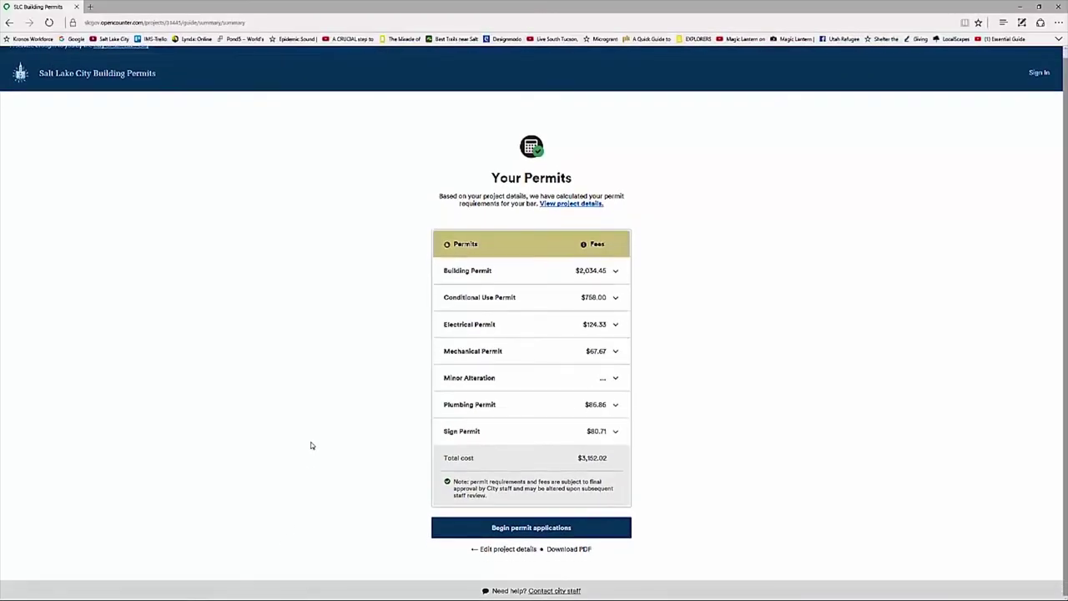
pyautogui.click(559, 591)
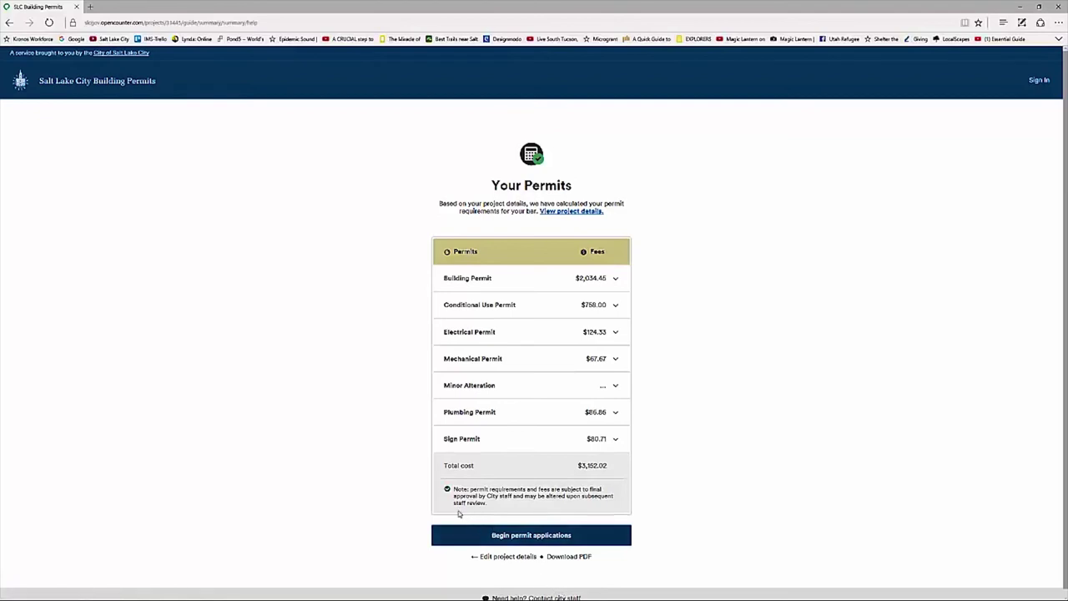